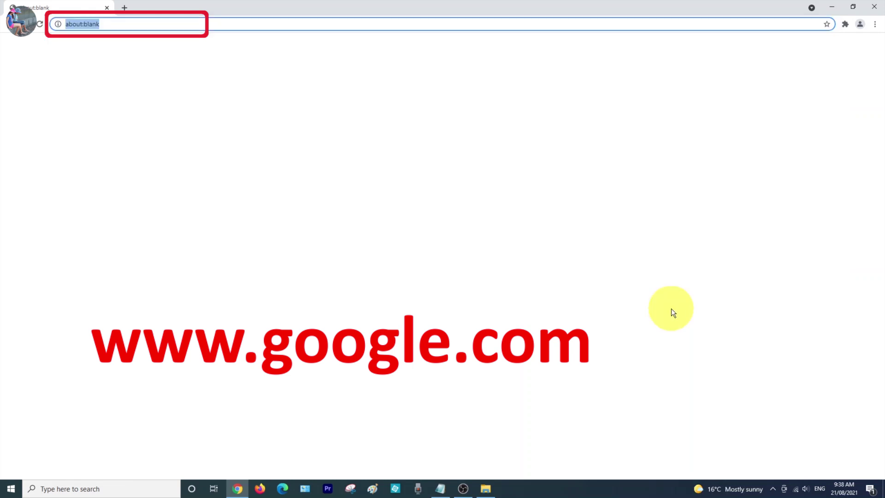
type("www.google.com")
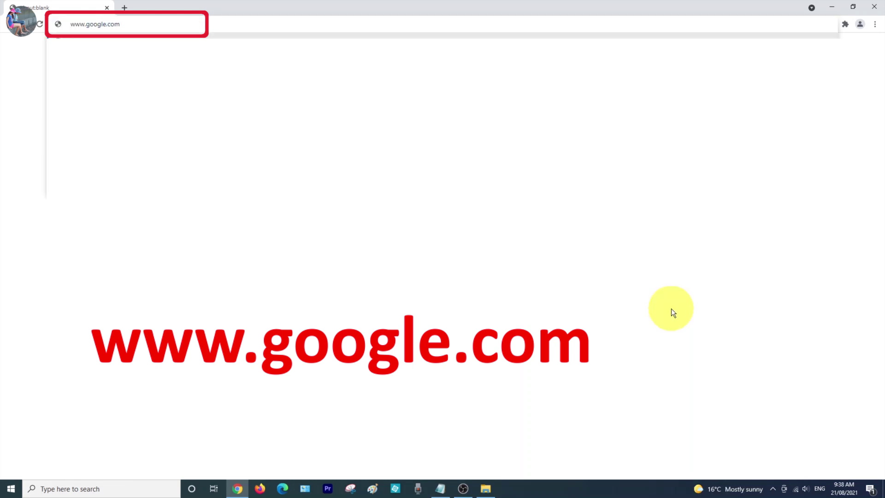
key("Return")
left_click(818, 48)
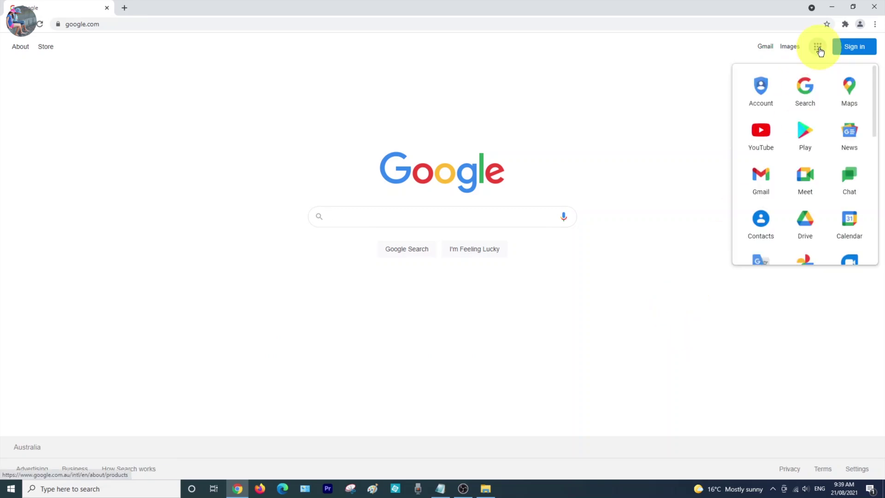
left_click_drag(875, 132, 873, 261)
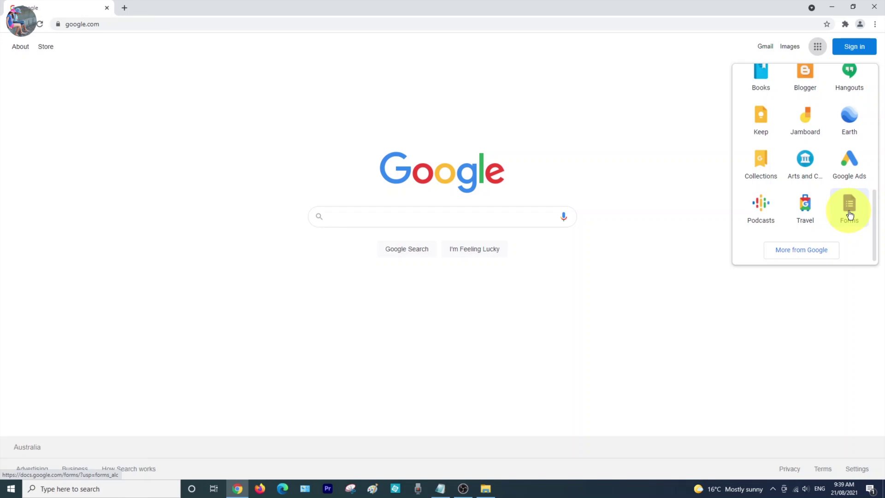
left_click(850, 214)
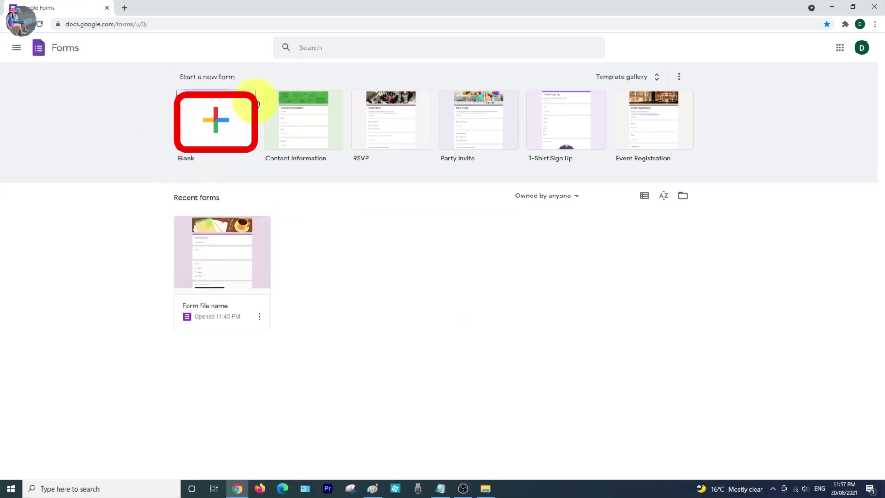
Create a blank form and name its file 'Form file name'.
left_click(221, 126)
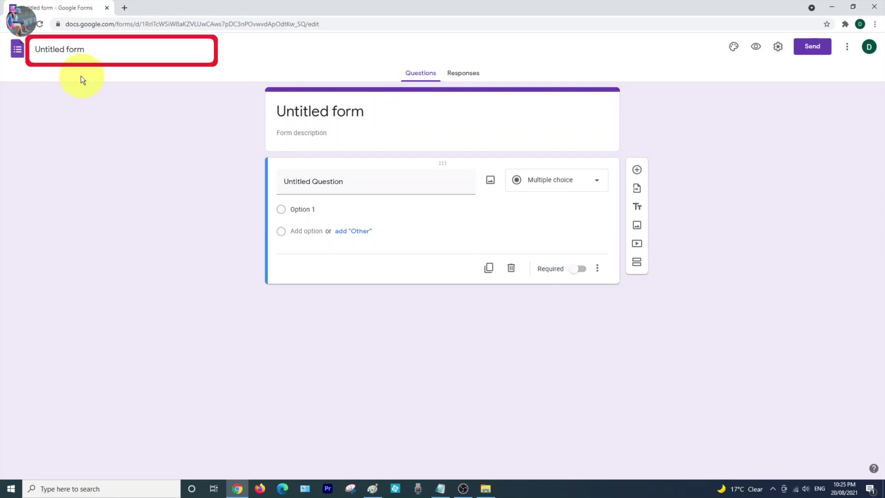
left_click(44, 49)
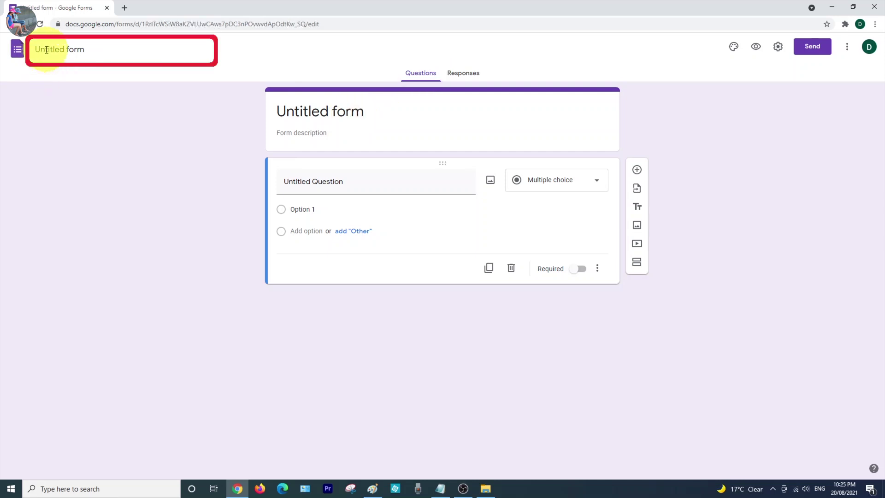
type("Form file name")
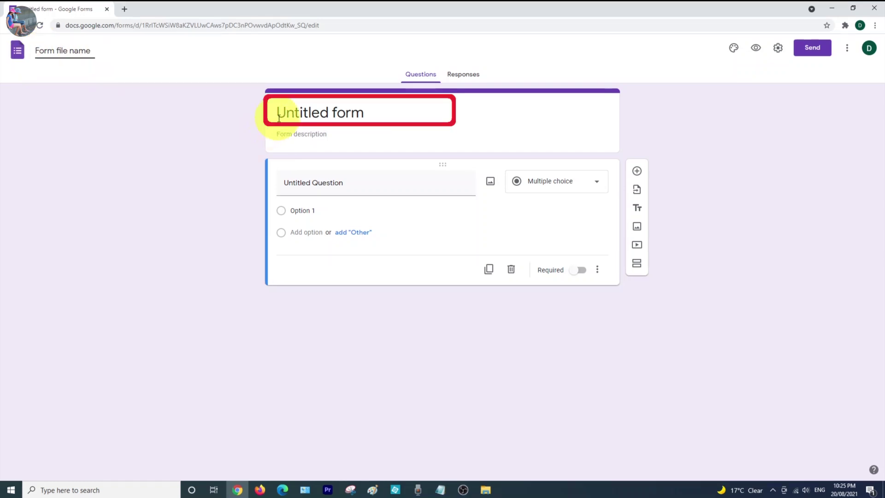
Title the form 'Form header' and give it the description 'Form description'.
left_click(279, 118)
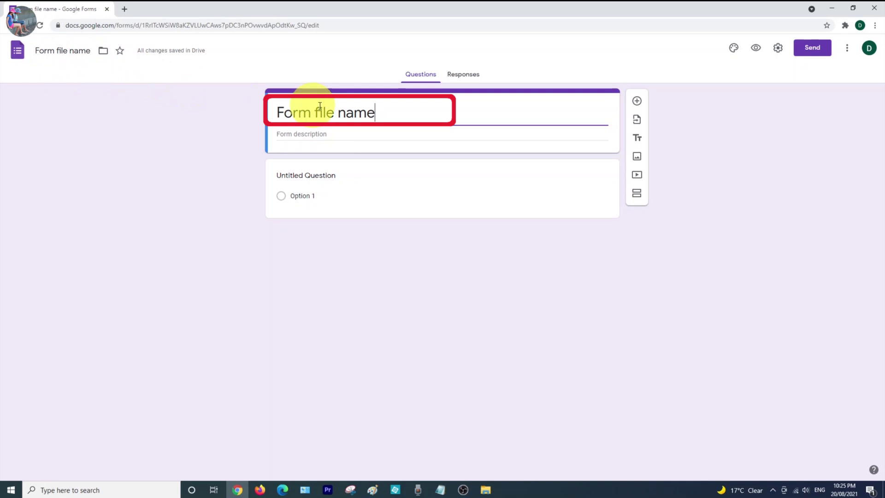
key("ctrl+a")
type("Form header")
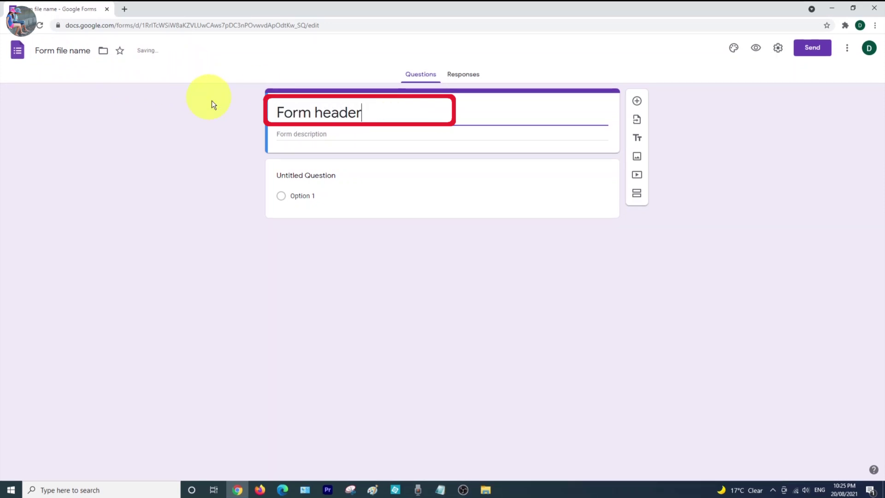
left_click(293, 135)
type("Form description")
Title the first question 'Question 1' and keep it as Multiple choice.
left_click(385, 188)
type("Q")
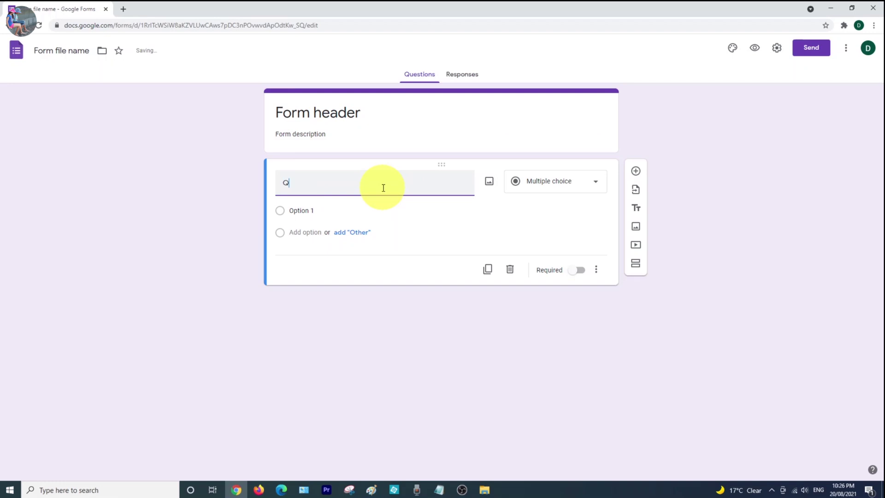
type("uestion 1")
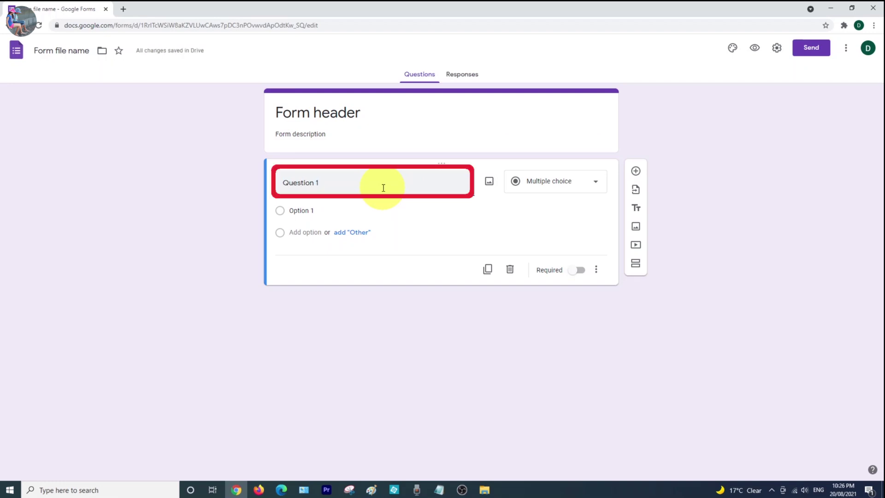
left_click(597, 186)
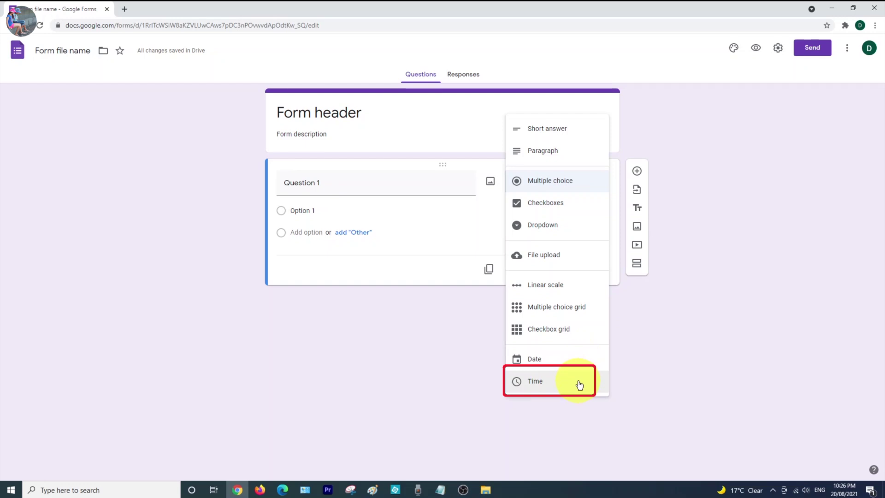
left_click(575, 184)
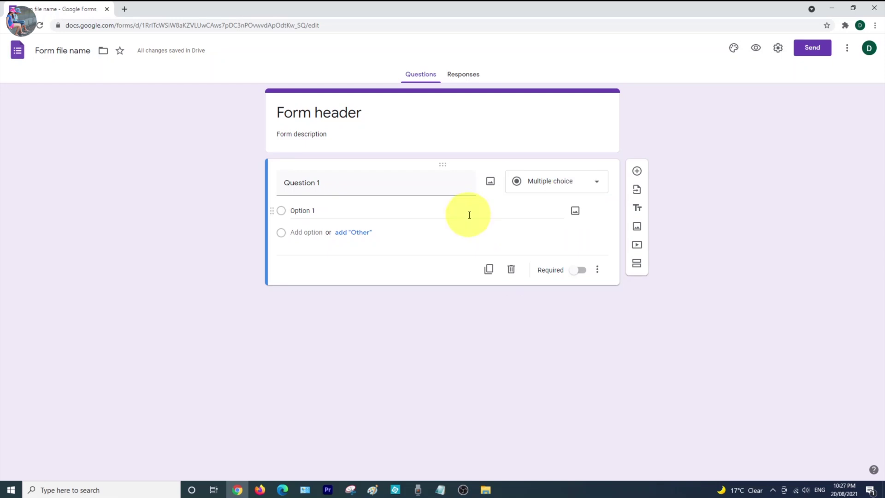
Give Question 1 the options choice 1, choice 2 and choice 3.
left_click(488, 213)
type("choice 1")
key("Return")
type("choice 2")
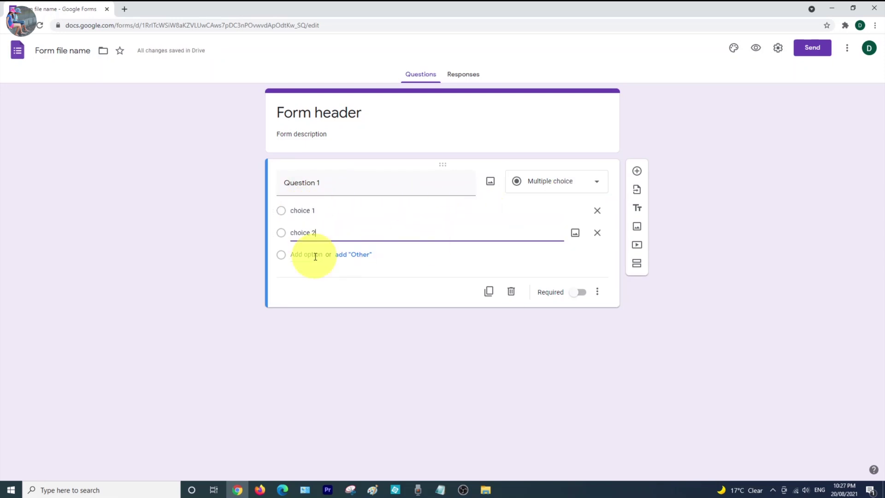
left_click(312, 254)
type("choice 3")
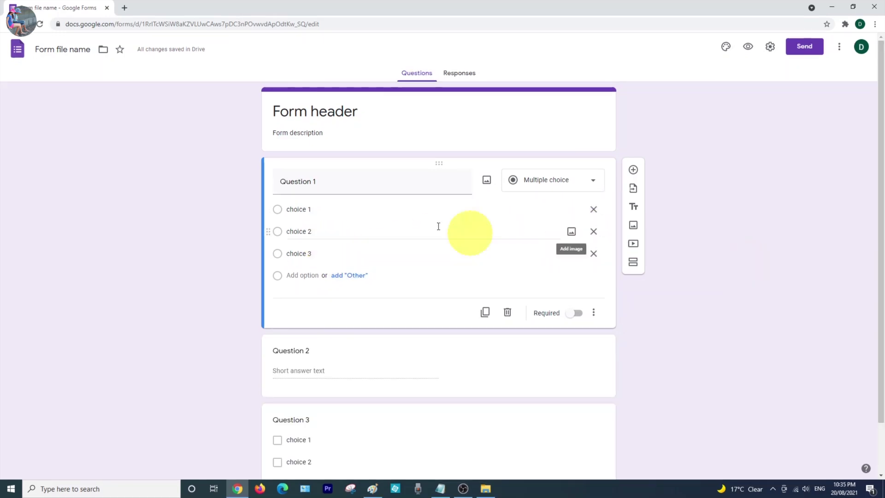
left_click(339, 425)
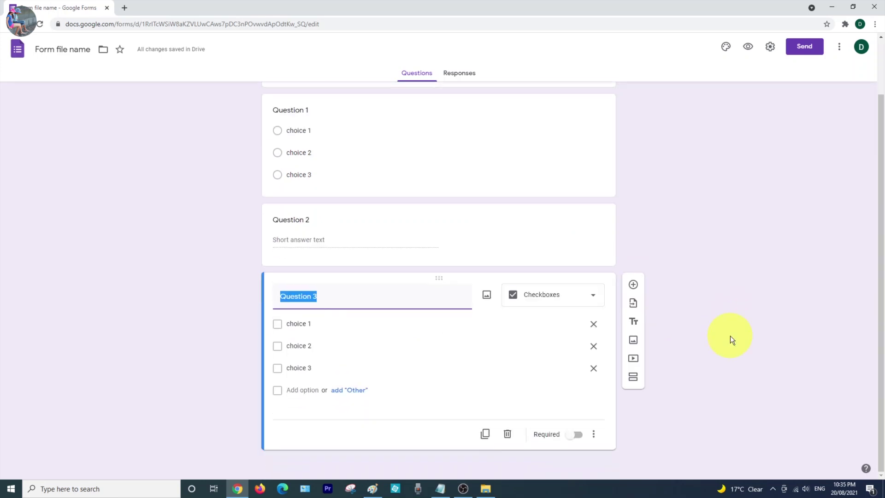
left_click(509, 435)
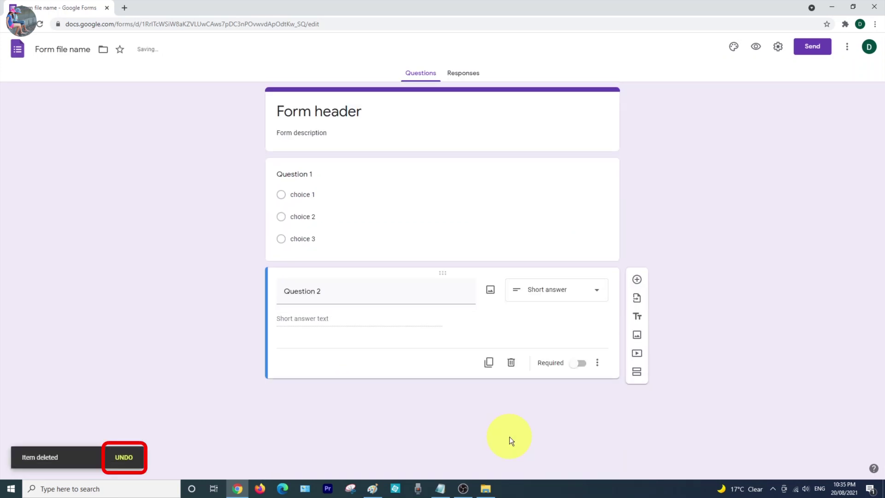
left_click(124, 457)
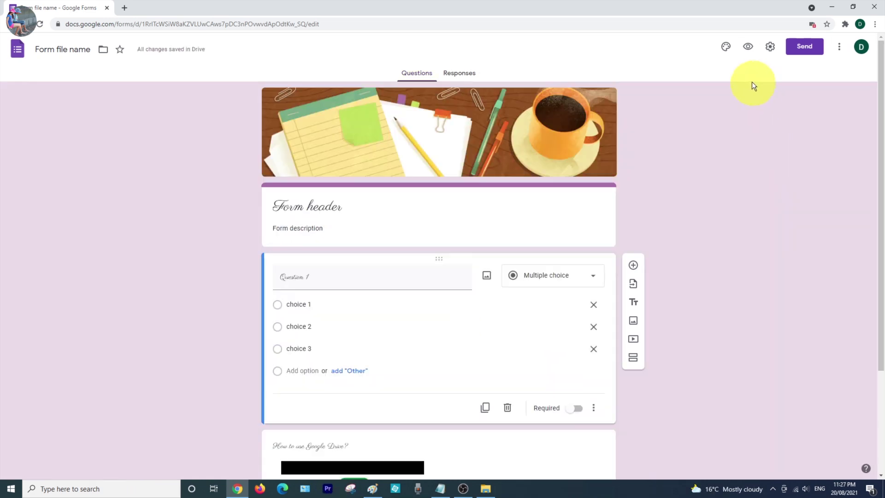
left_click(750, 52)
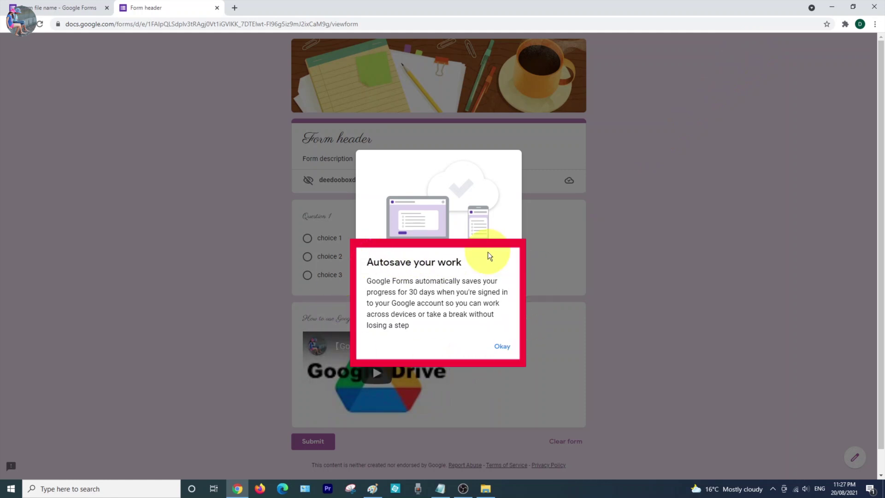
left_click(501, 346)
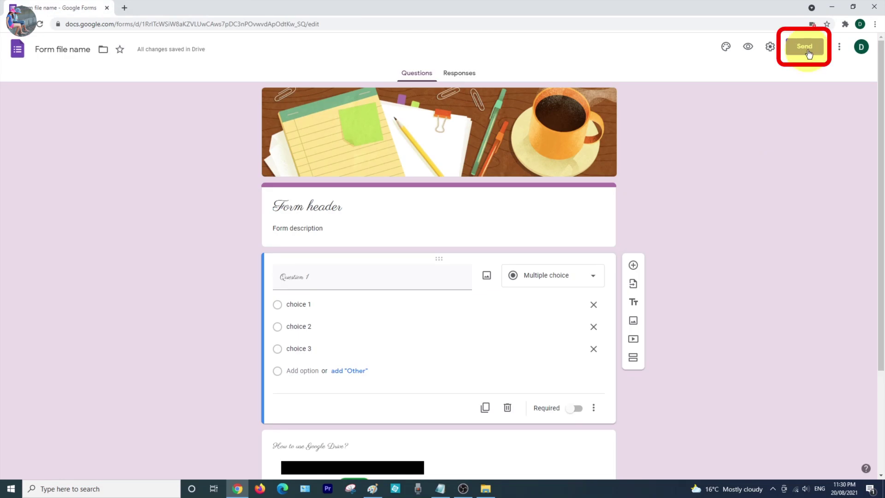
In the Send form dialog, enter three recipient e-mail addresses.
left_click(805, 48)
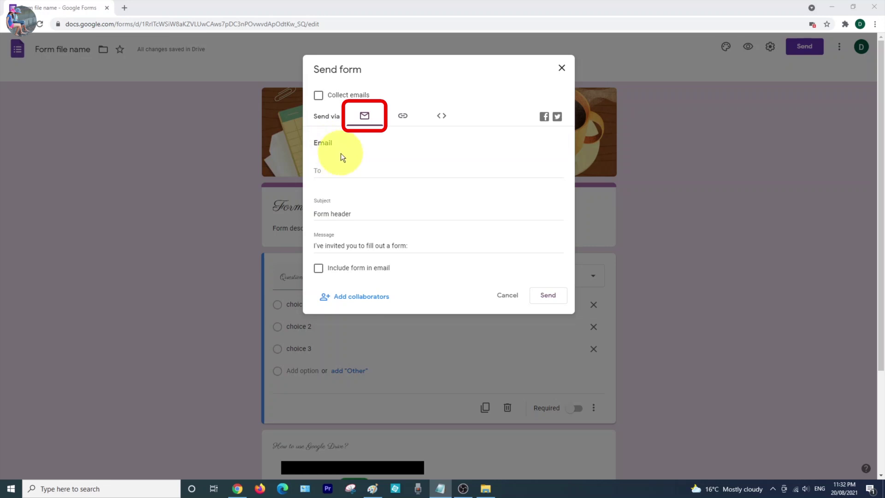
left_click(359, 180)
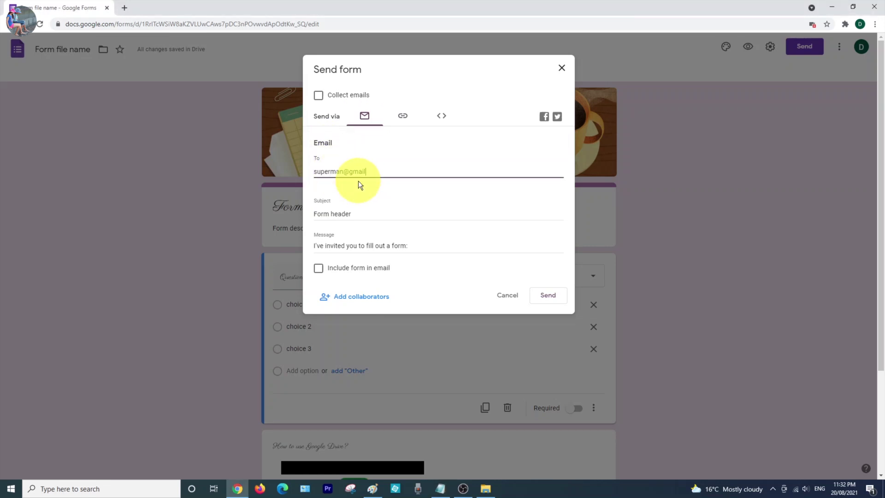
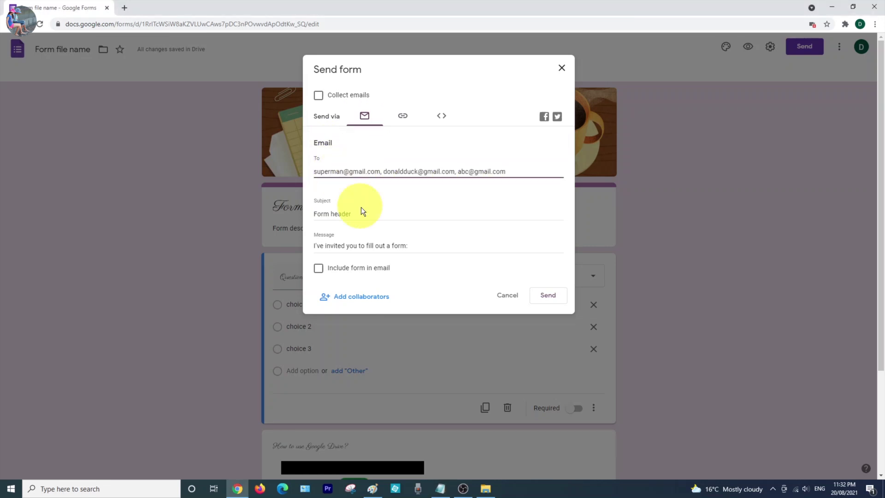
Set the email subject to 'My first form' and tick Include form in email.
left_click(394, 216)
key("ctrl+a")
type("My first form")
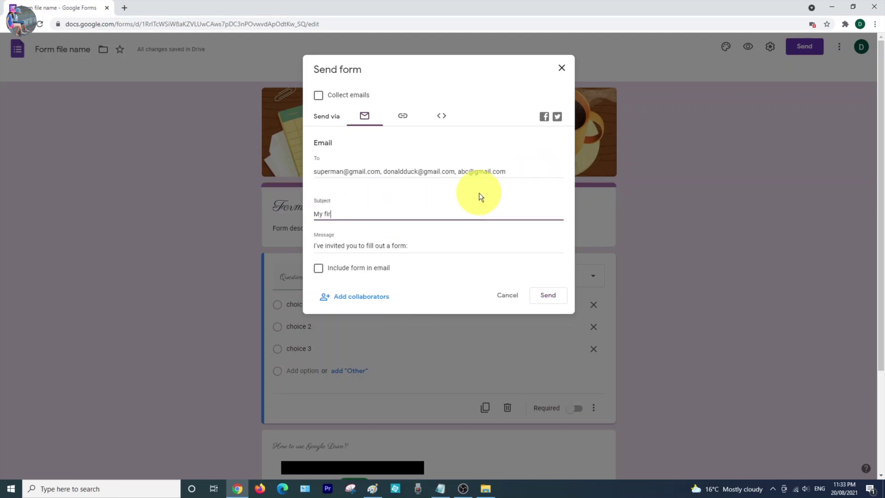
left_click(451, 247)
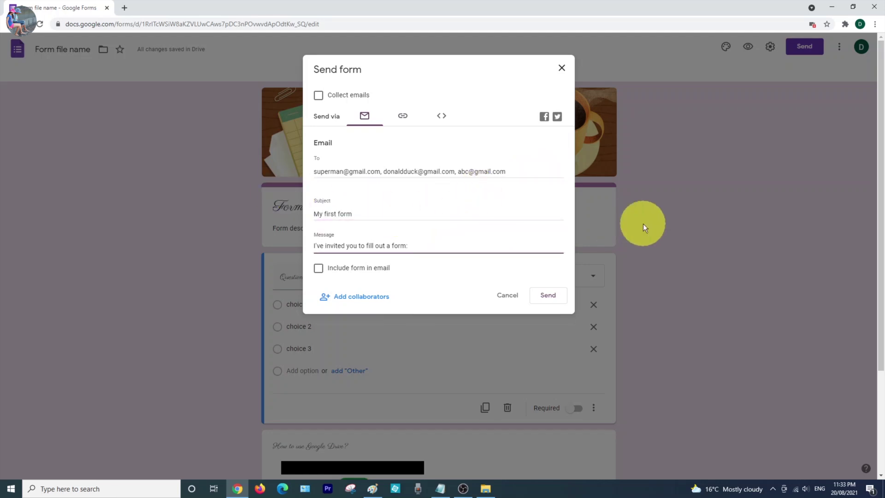
key("ctrl+a")
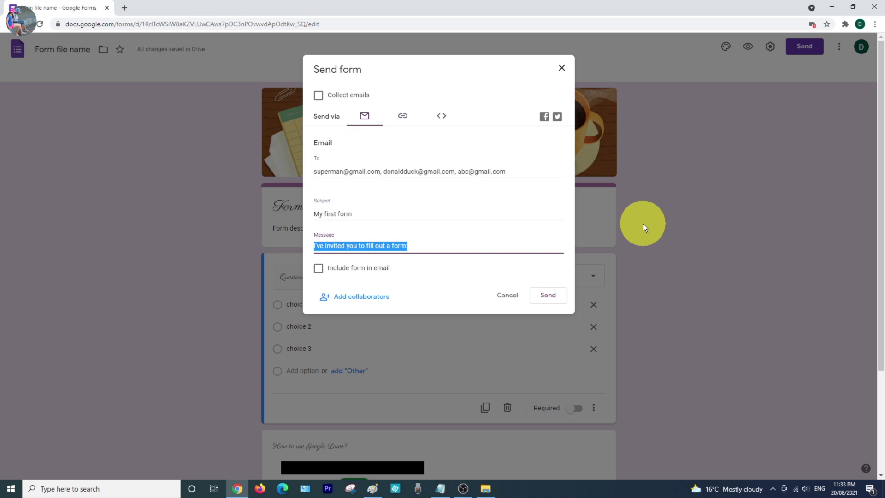
left_click(318, 268)
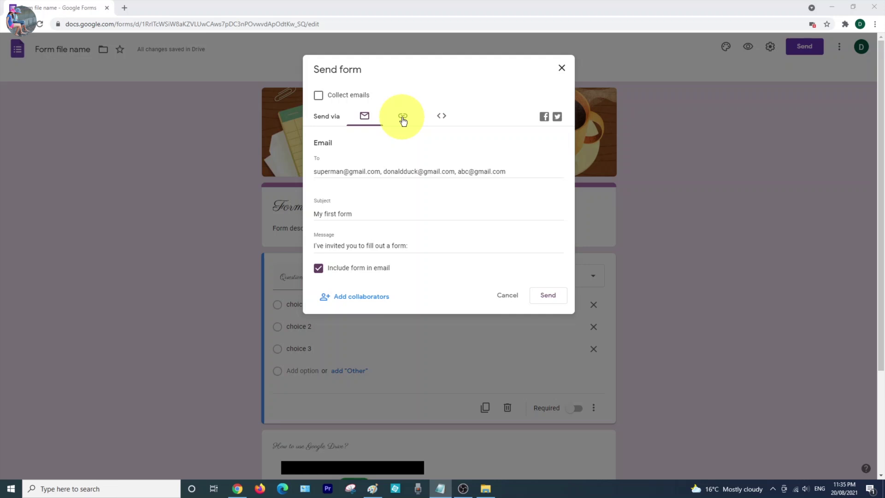
Switch to the link option, shorten the URL, and copy the forms.gle link.
left_click(403, 119)
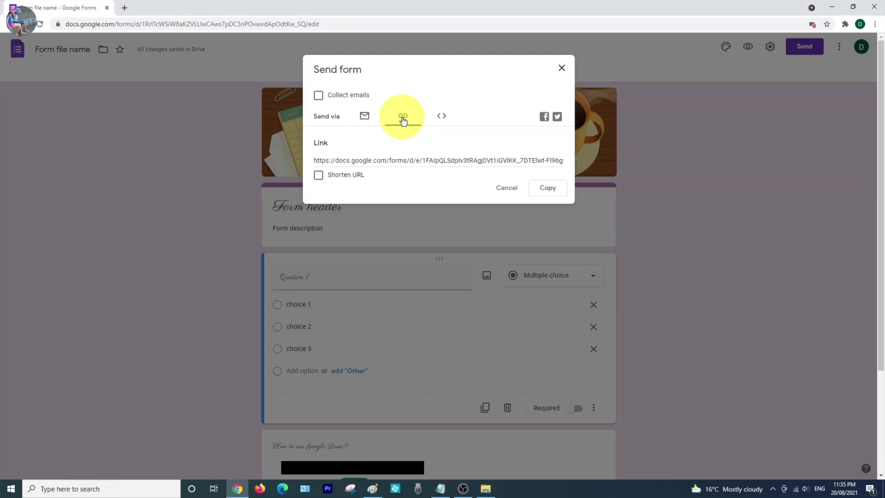
left_click(342, 176)
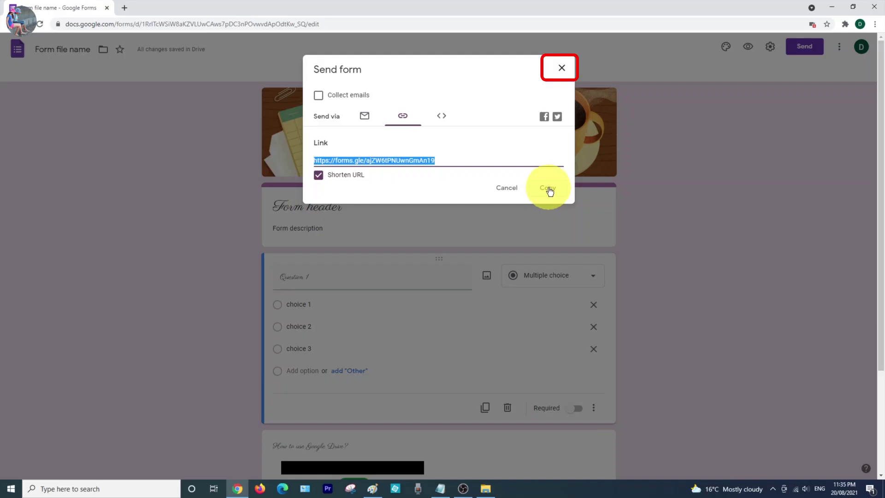
left_click(549, 188)
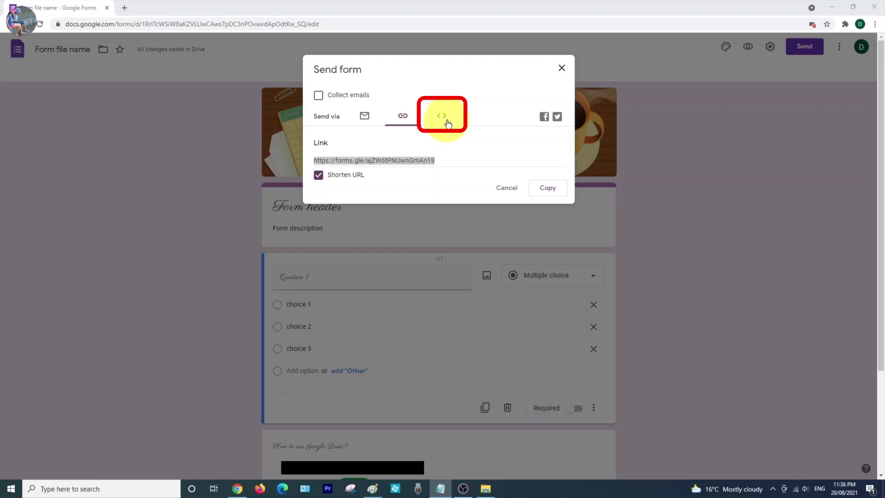
Show and select the embed HTML code, checking its 640 × 780 px width and height.
left_click(446, 121)
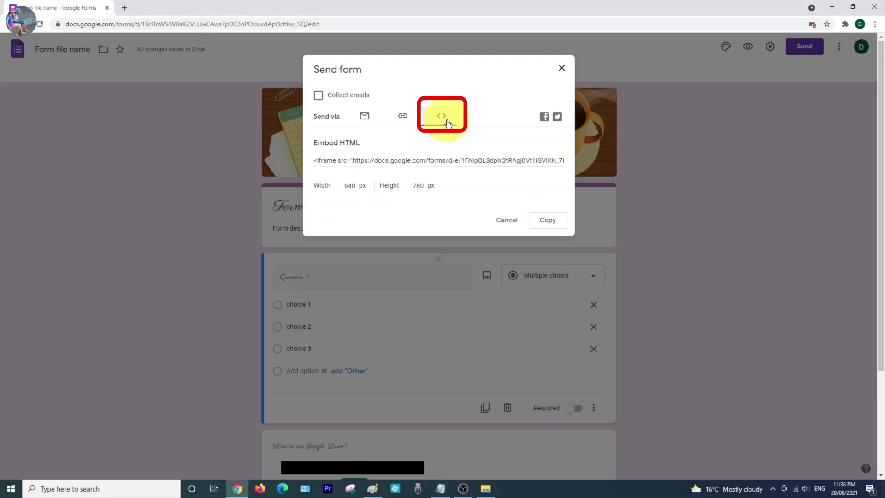
left_click(351, 162)
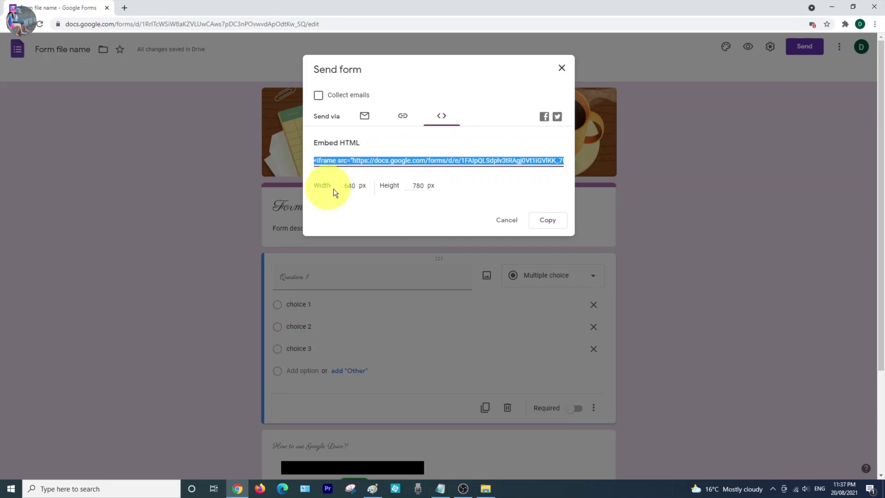
left_click(357, 186)
left_click(417, 186)
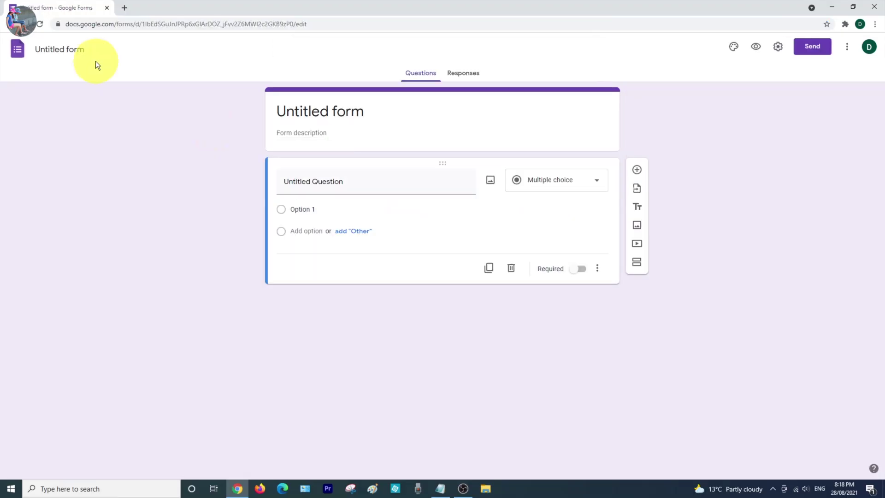
Name the file '20210828 - Demo Form', title it 'Demo Form', and write the demo description.
left_click(65, 52)
type("20210828 - Demo Form")
left_click(320, 111)
type("Demo Form")
left_click(340, 134)
type("This ")
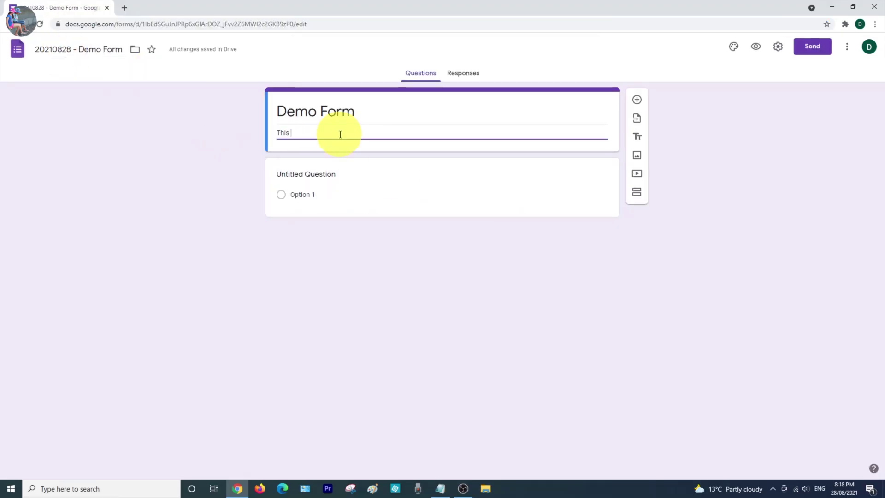
type("is a demo form. I have used different option types for each question. The option types are Multipl")
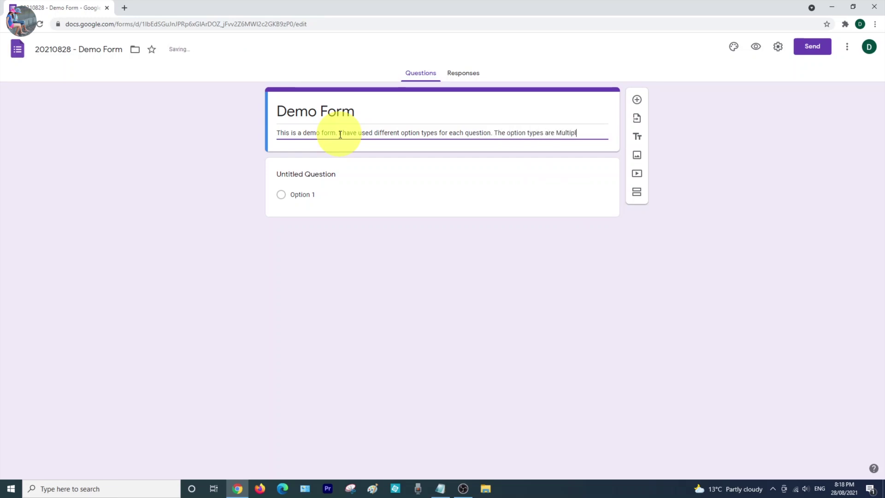
type("e Choice, Dropdown, Checkboxes, Paragraph and Linear Scale.")
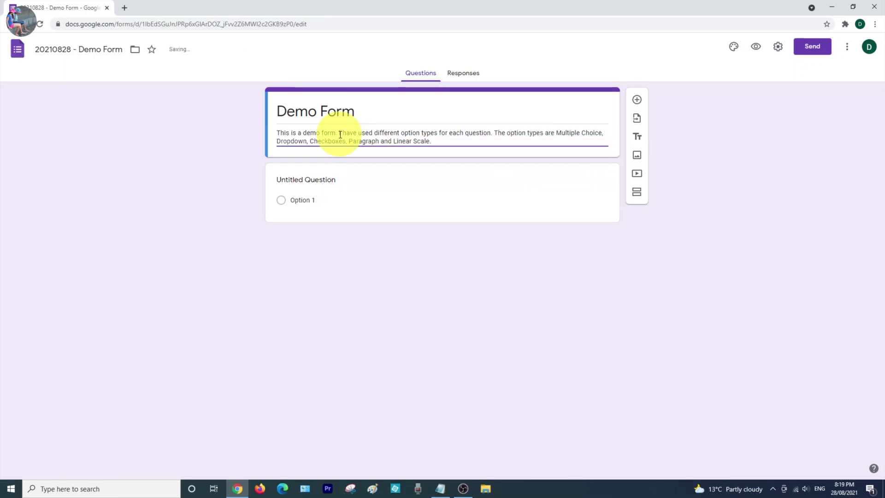
Add question 1 'Have you used "Google Form" before?' with Yes and No answers.
left_click(317, 181)
type("1. Have you used \"Google Form\" before?")
left_click(347, 212)
left_click(364, 211)
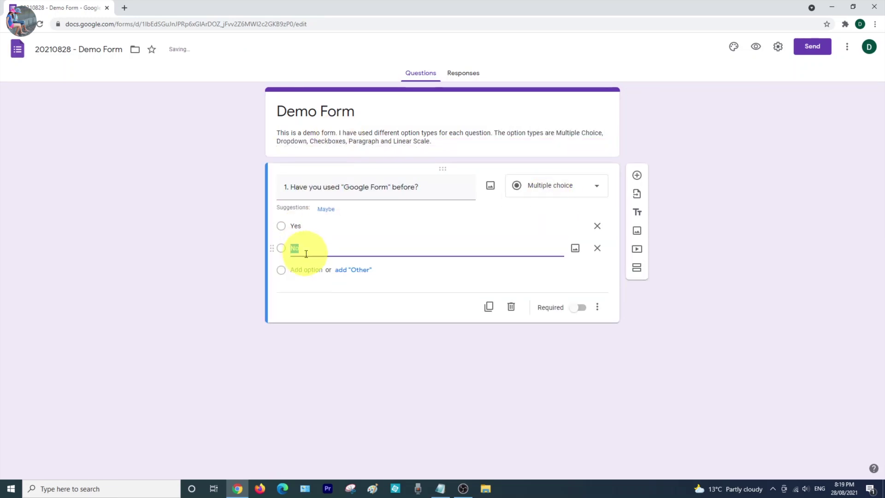
Add dropdown question 2 on forms created, with options 0, 1 - 10, 11 - 50, More than 50.
left_click(637, 175)
type("2. If your answer is \"Yes\", roughly how many forms have you created?")
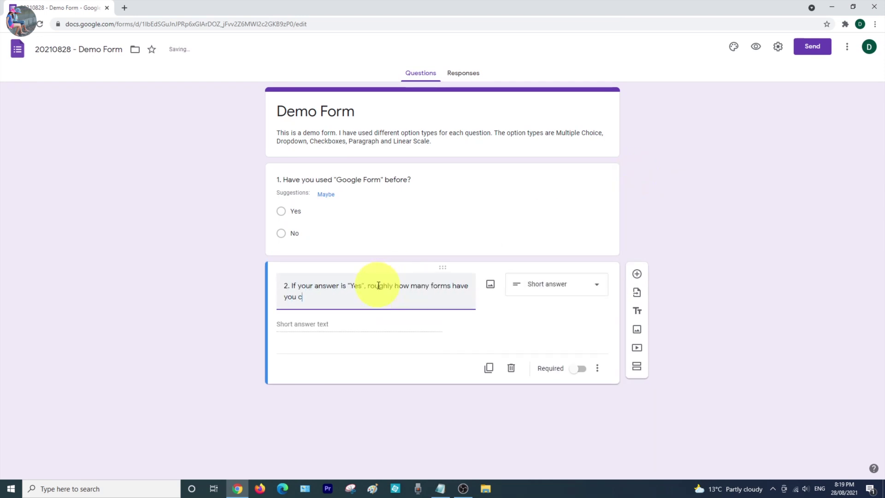
left_click(562, 295)
left_click(555, 284)
left_click(297, 323)
type("0")
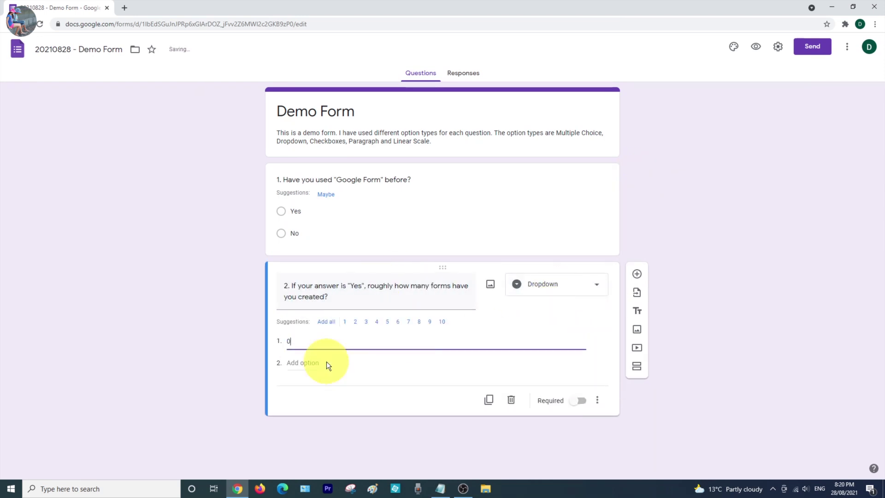
left_click(323, 363)
type("1 - 10")
left_click(299, 387)
type("11 - 50")
left_click(303, 406)
type("More than 50")
Add checkbox question 3 on form types created, with options Survey and RSVP.
left_click(633, 274)
type("3. What types of form have you created before?")
left_click(553, 345)
left_click(543, 263)
left_click(297, 371)
type("Survey")
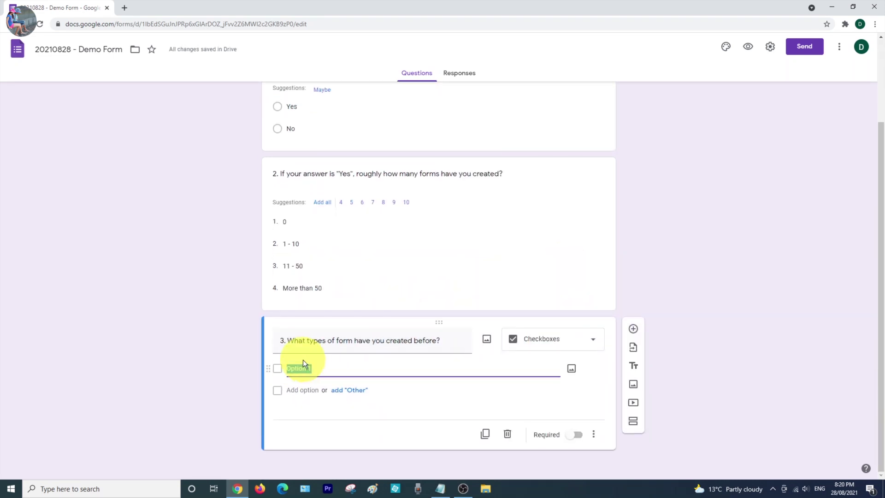
left_click(323, 391)
type("RSVP")
Add Order Form, Event Registration, Quiz, Assessment and Others to question 3.
left_click(314, 412)
type("Order Form")
left_click(303, 434)
type("Event Registration")
left_click(302, 456)
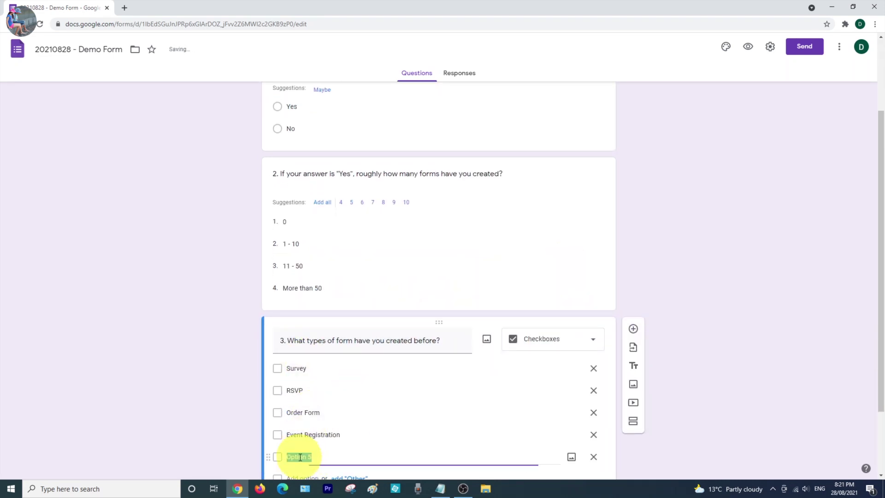
type("Quiz")
scroll(303, 456, "down", 2)
left_click(287, 389)
type("Assessment")
left_click(321, 411)
type("Others")
Add question 4 asking whether Google Forms was useful, as a Paragraph answer.
left_click(633, 194)
type("4. ")
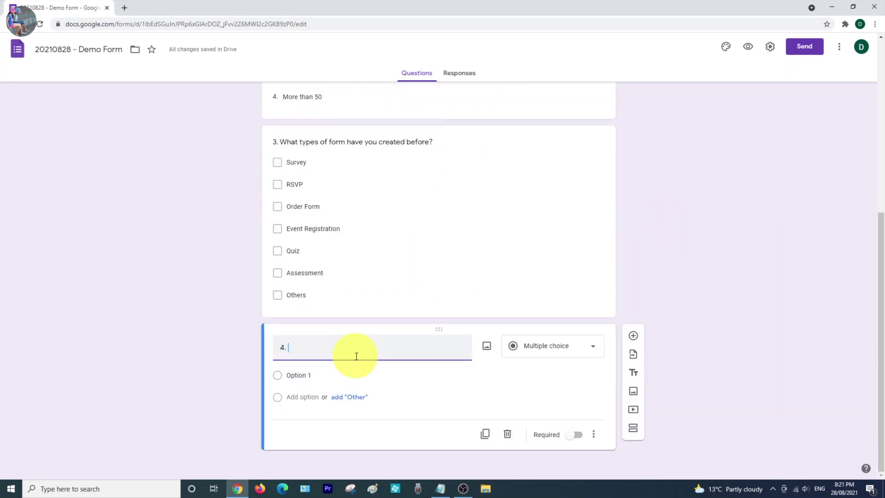
type("Did you find the \"Google Forms\" useful? What are the reason?")
left_click(553, 346)
left_click(537, 211)
Add question 5 about recommending the video as a linear scale starting at 0.
left_click(633, 336)
type("5. After watching this video, will you recommend it to your ")
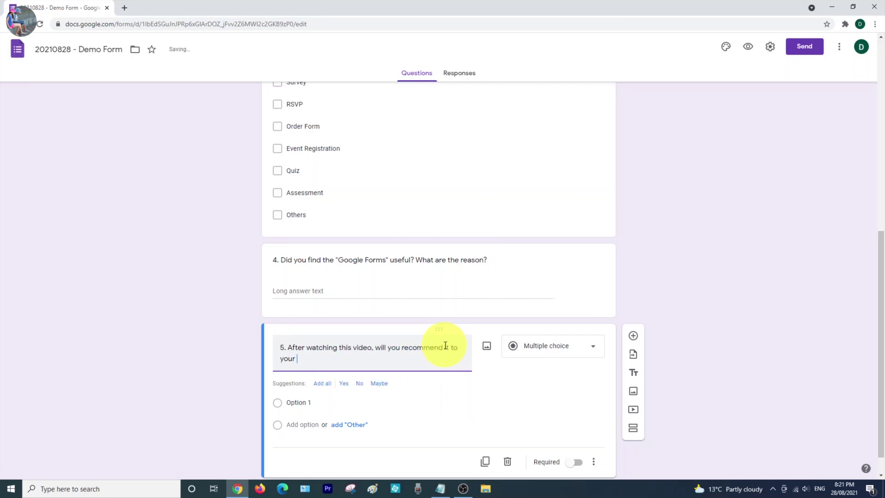
type("friends? \"0\" is NO and \"10\" is definitely YES.")
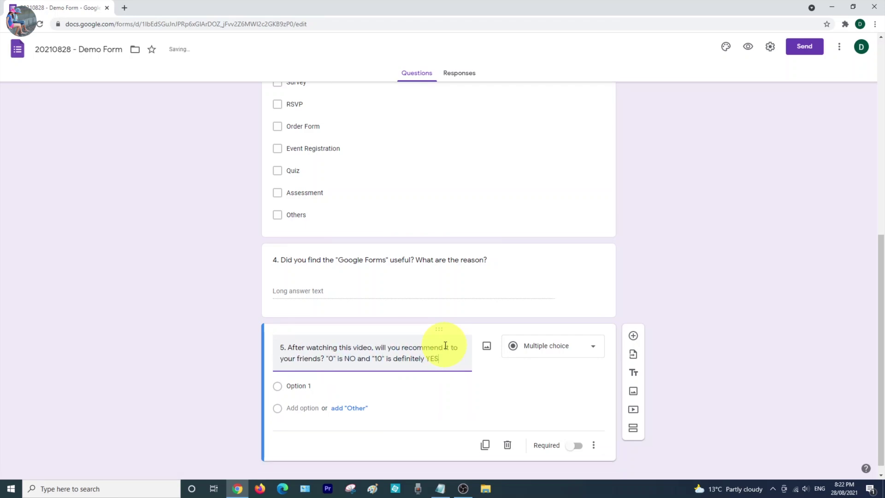
left_click(544, 346)
left_click(591, 351)
left_click(336, 395)
left_click(332, 443)
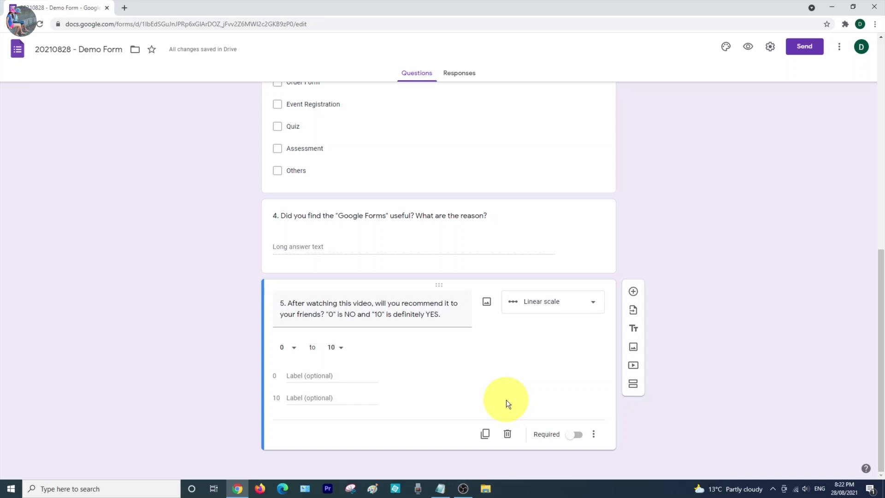
Preview the finished form, close the preview, and return to the Forms home page.
scroll(507, 400, "up", 3)
left_click(748, 46)
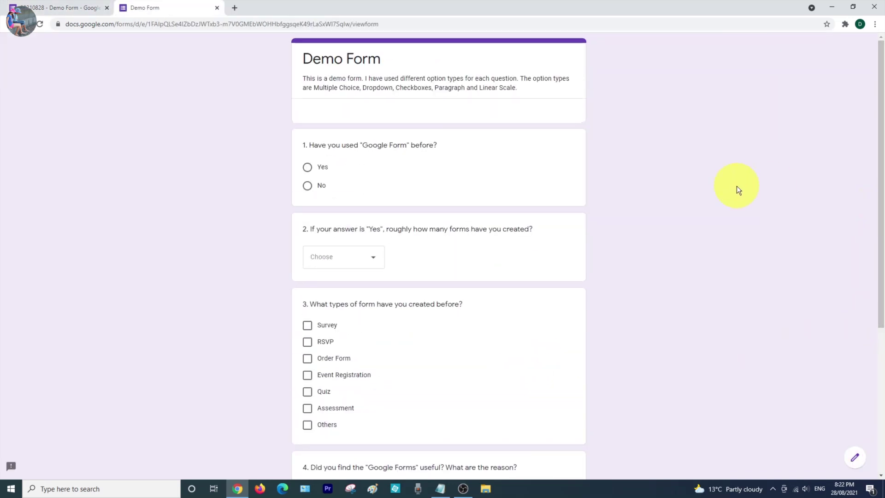
key("ctrl+w")
left_click(21, 50)
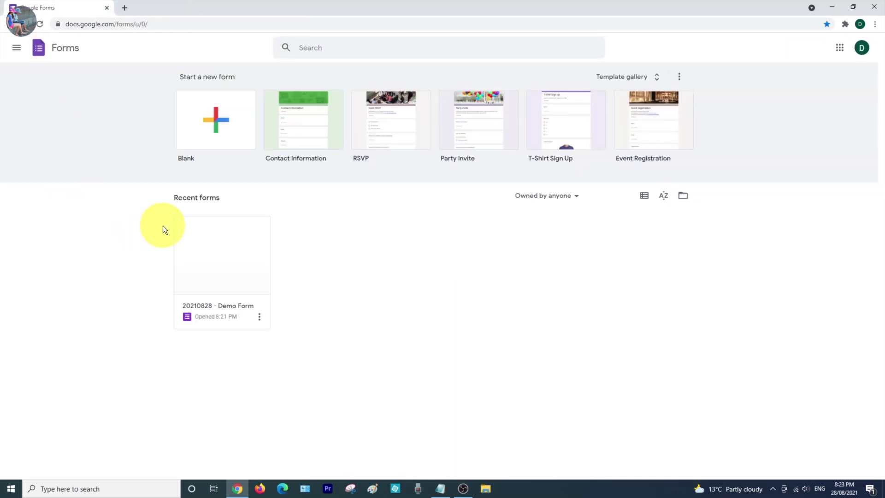